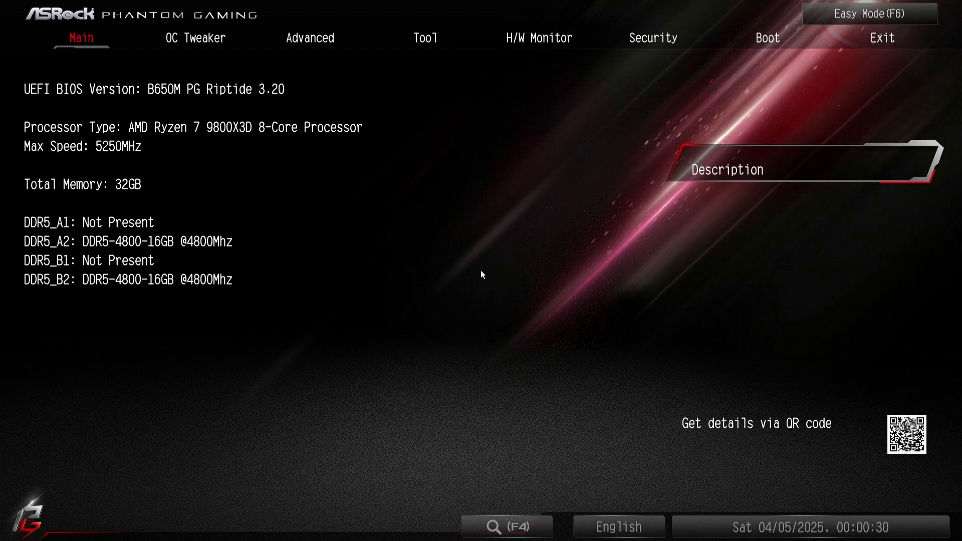
key(Right)
key(Down)
key(Down)
key(Down)
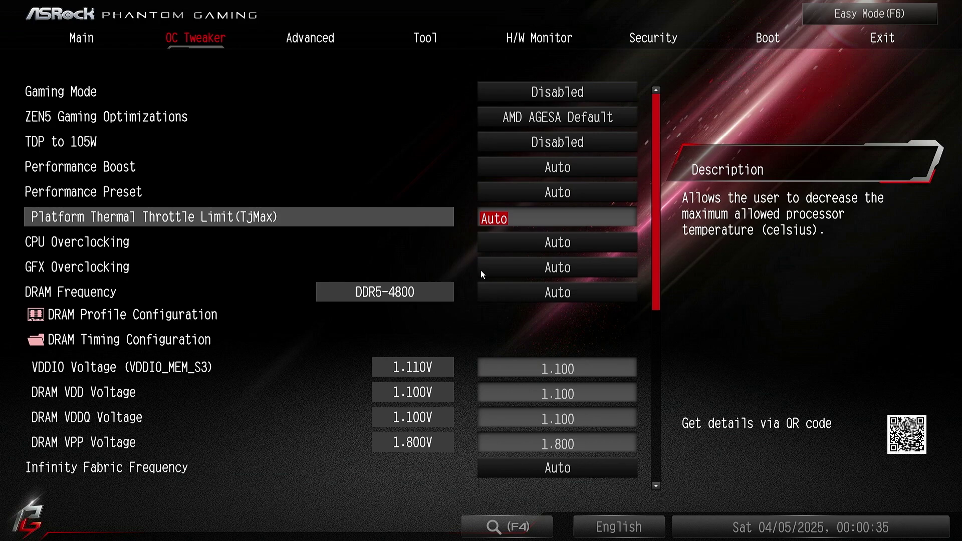
key(Down)
key(Down)
key(Down)
key(Down)
key(Return)
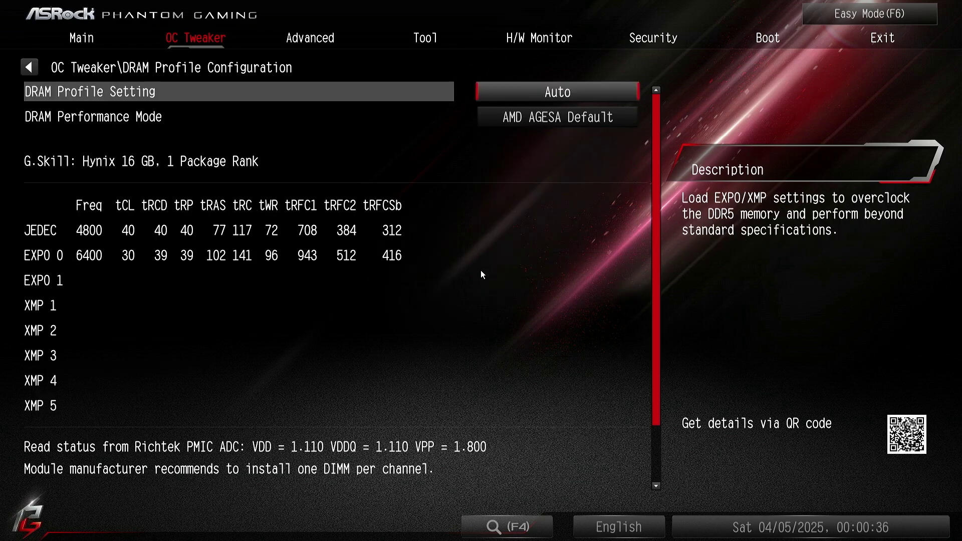
key(Down)
key(Return)
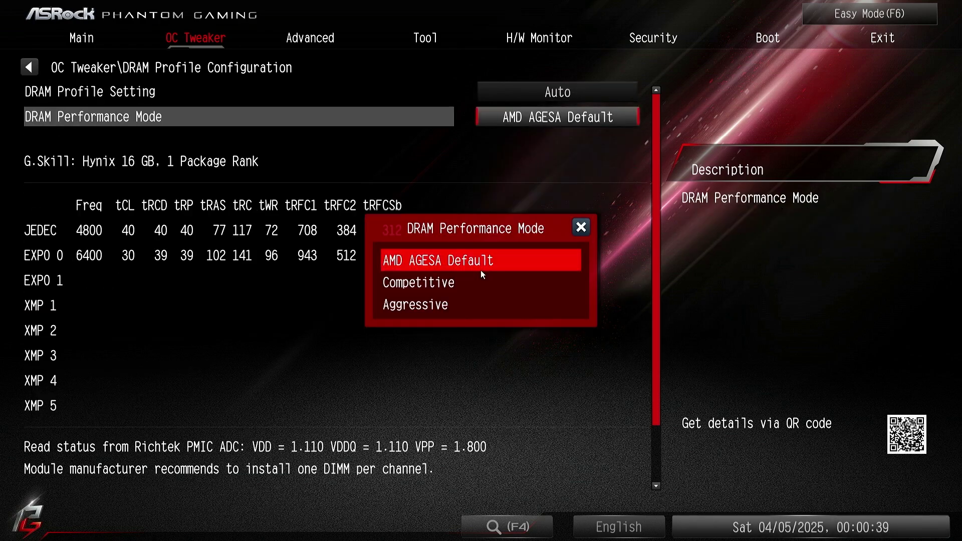
key(Escape)
key(Up)
key(Return)
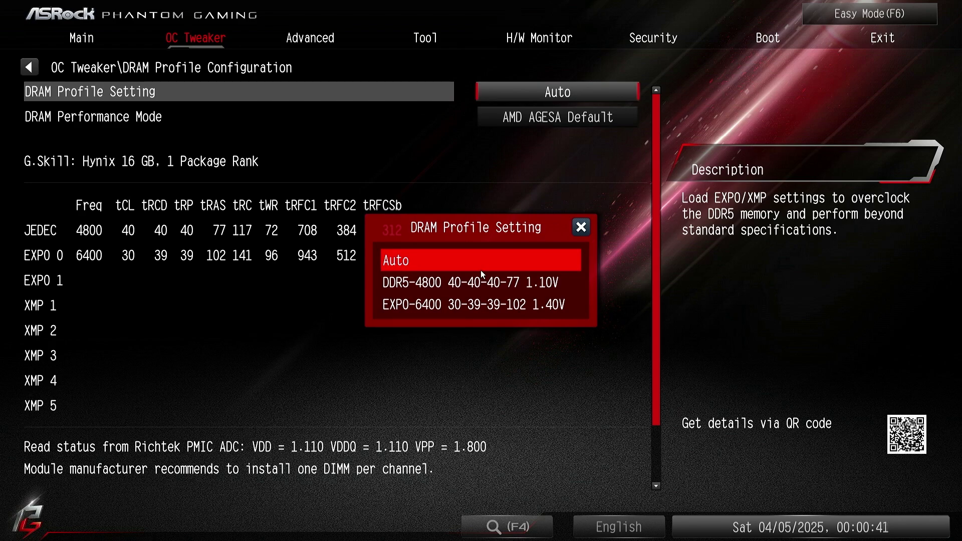
key(Down)
key(Down)
key(Return)
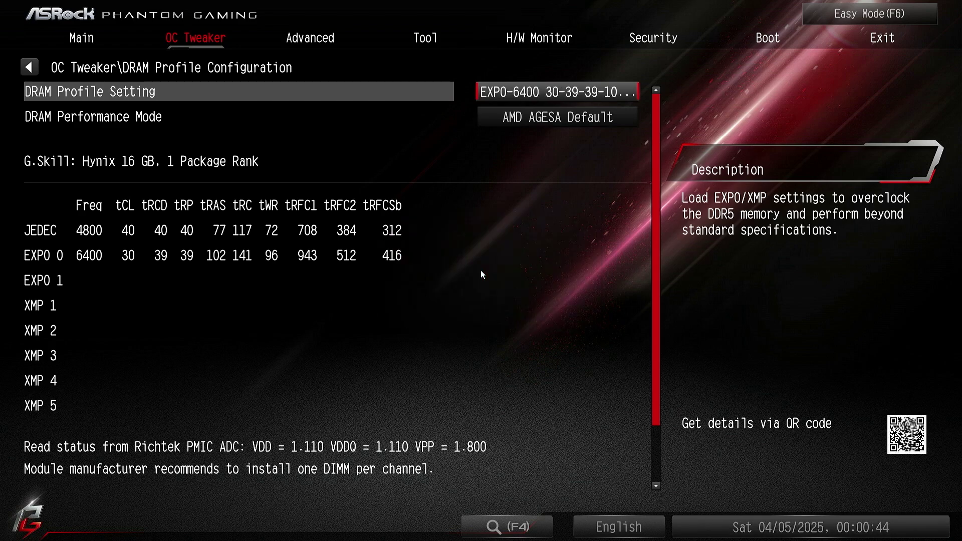
Set SoC/Uncore OC Voltage to 1.300 and UCLK DIV1 MODE to UCLK=MEMCLK.
key(Escape)
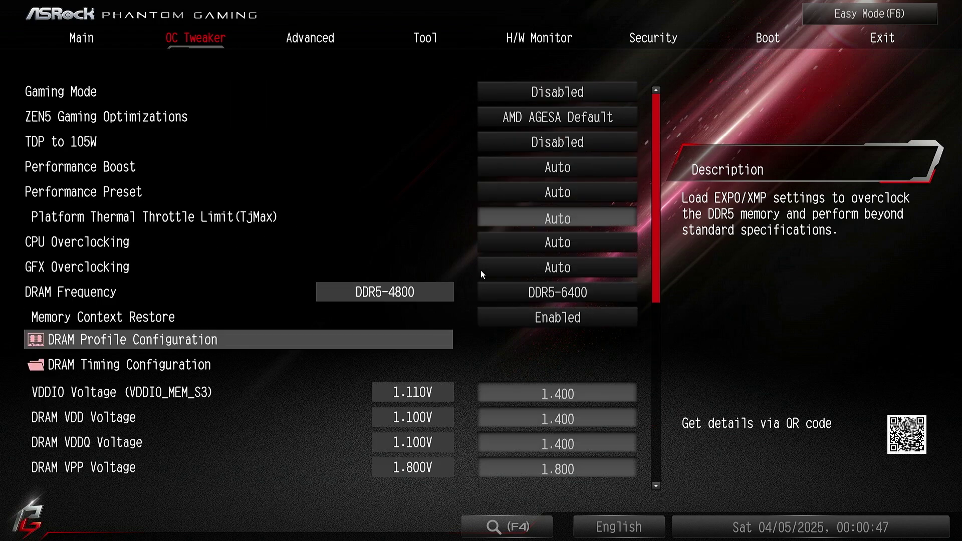
key(Down)
key(Down)
key(Down)
key(Down)
key(Down)
key(Down)
key(Down)
key(Down)
key(Down)
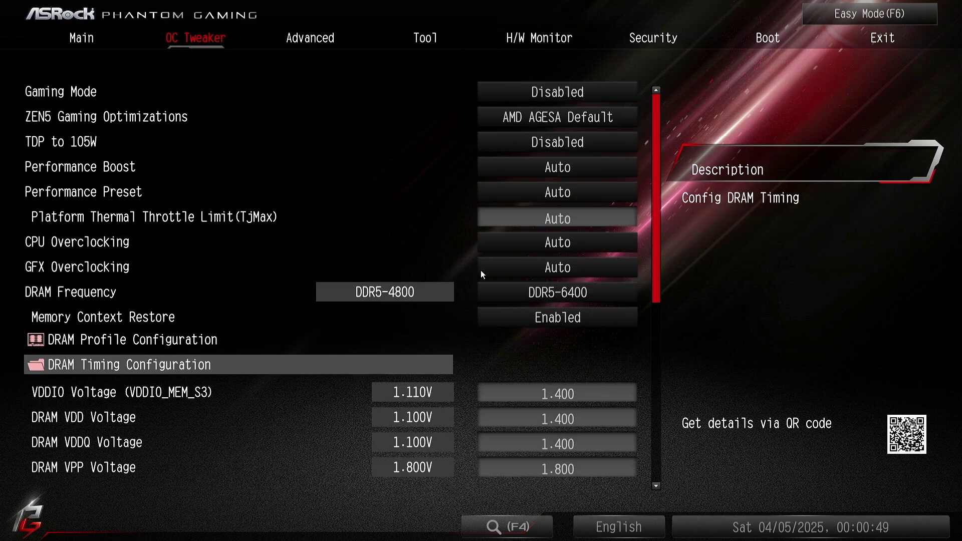
key(Down)
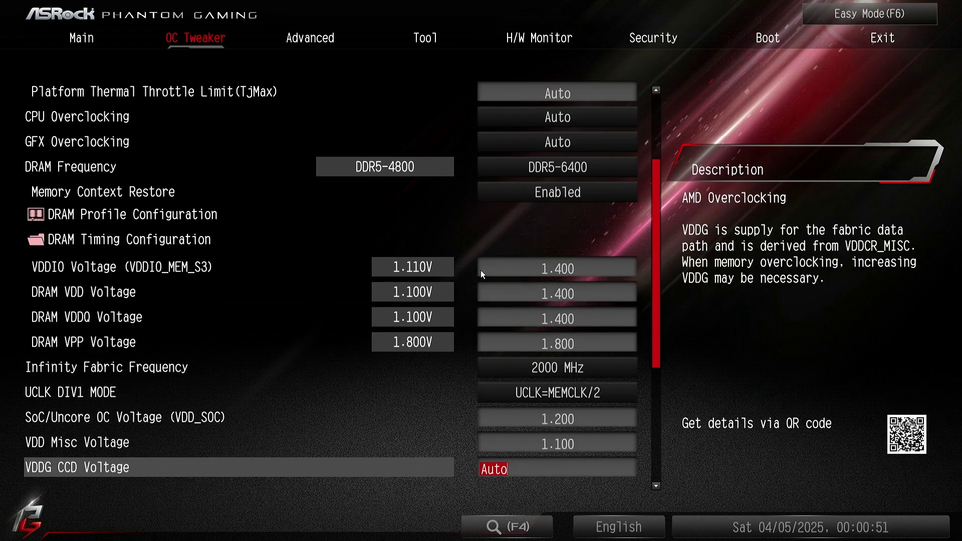
key(Up)
key(Up)
text(1.300)
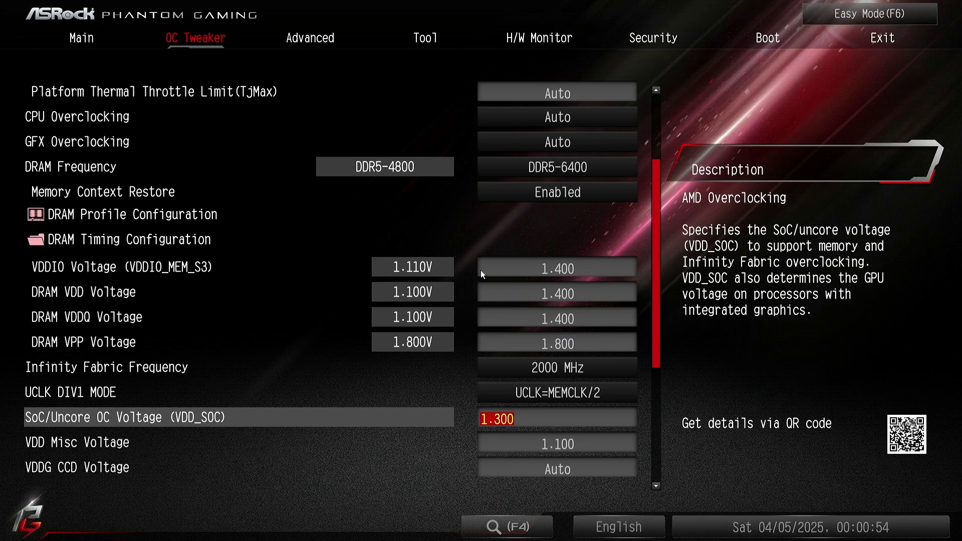
key(Up)
key(Return)
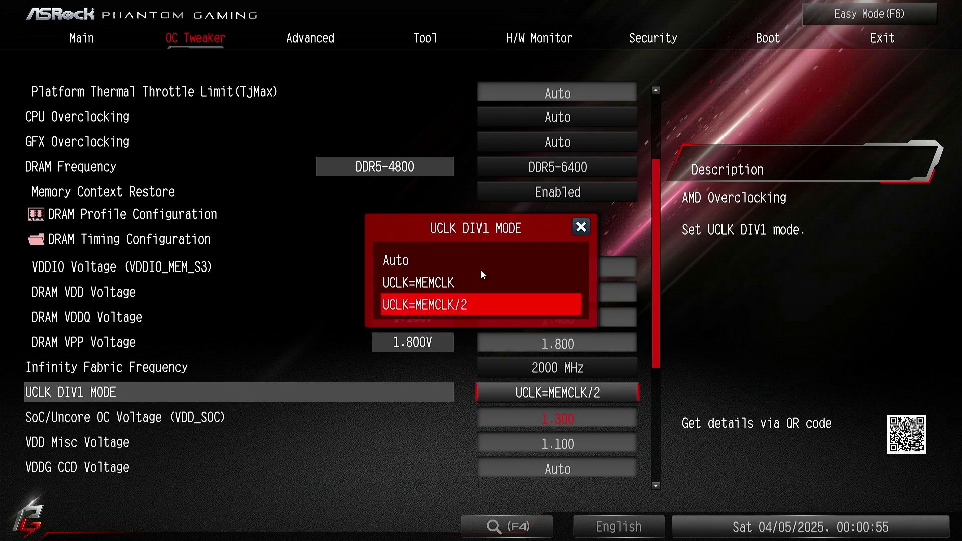
key(Up)
key(Return)
Save the changes and exit the BIOS.
key(Down)
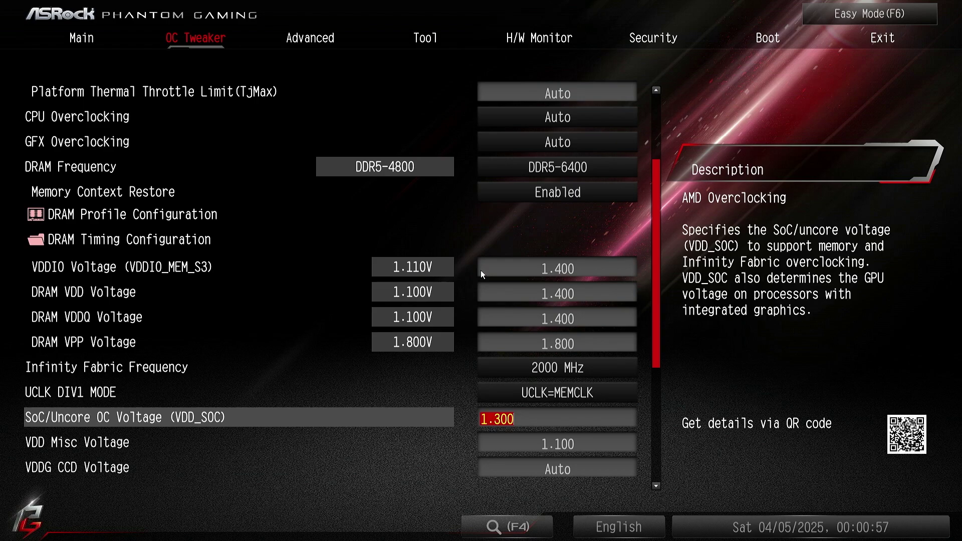
key(Down)
key(Down)
key(Down)
key(Down)
key(Down)
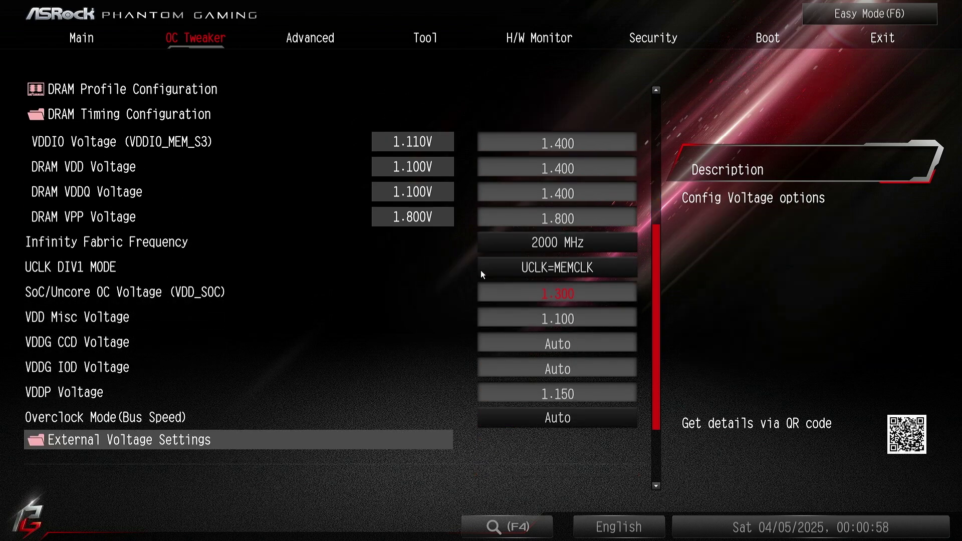
key(Right)
key(Right)
key(Right)
key(Right)
key(Right)
key(Right)
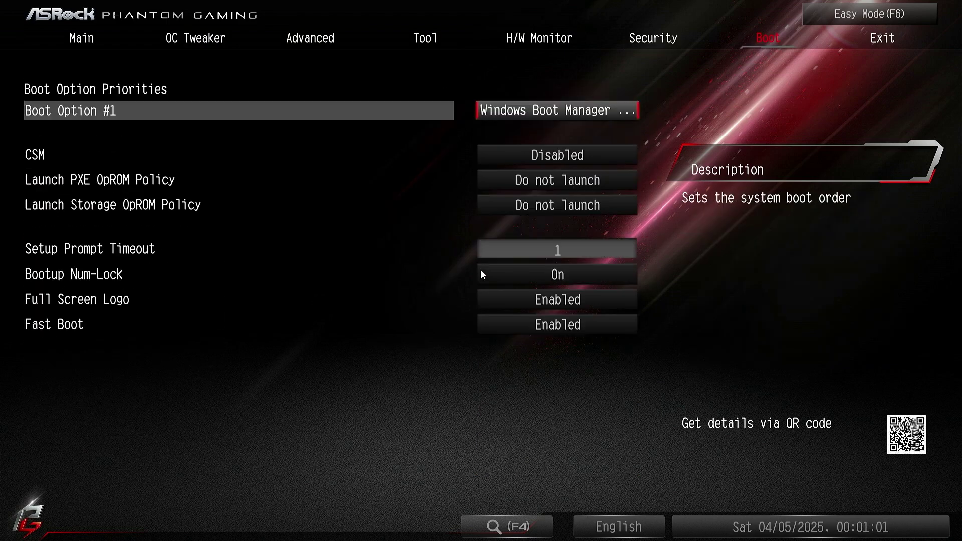
key(Return)
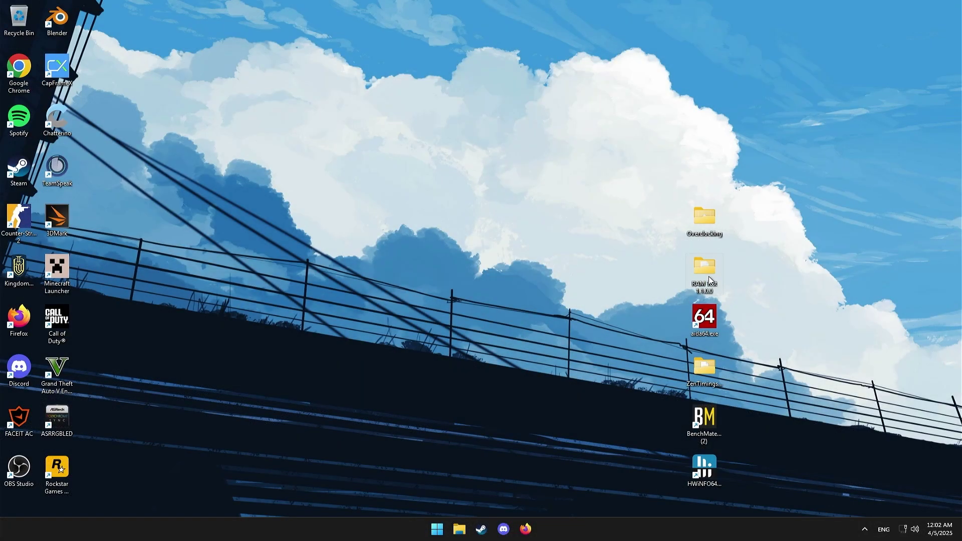
Open the RAM Test 1.1.0.0 desktop folder and launch ramtest.exe.
double_click(709, 276)
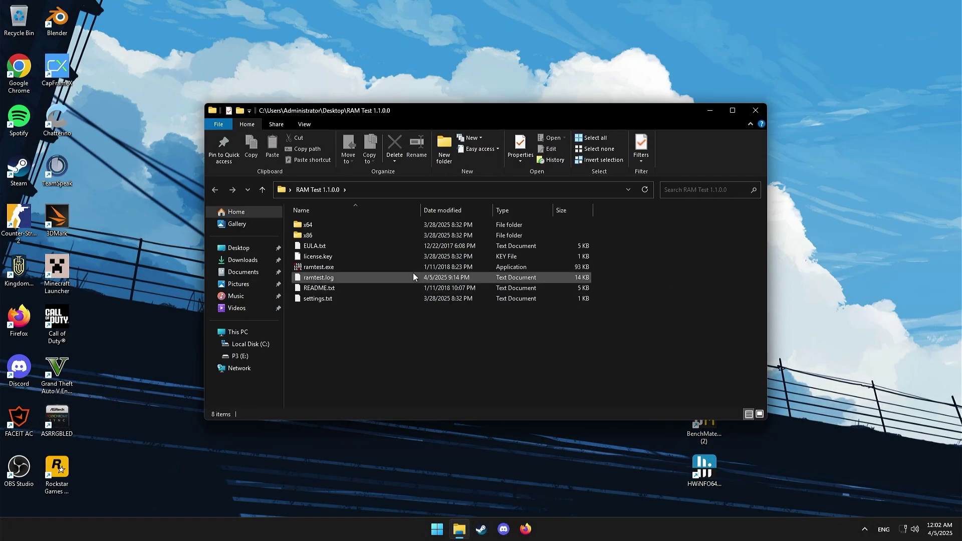
click(395, 267)
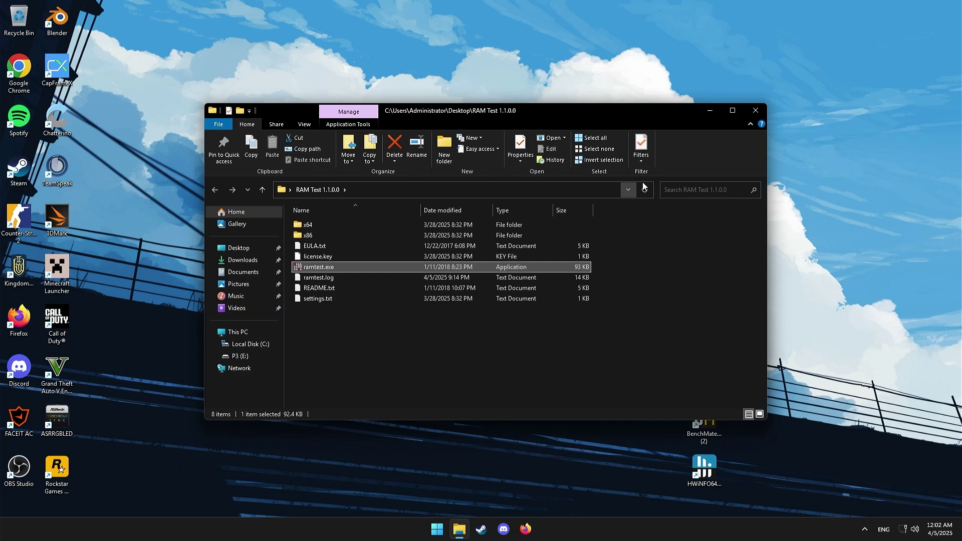
Close File Explorer and start the 27000 MB, 16-thread RAM Test run.
click(763, 110)
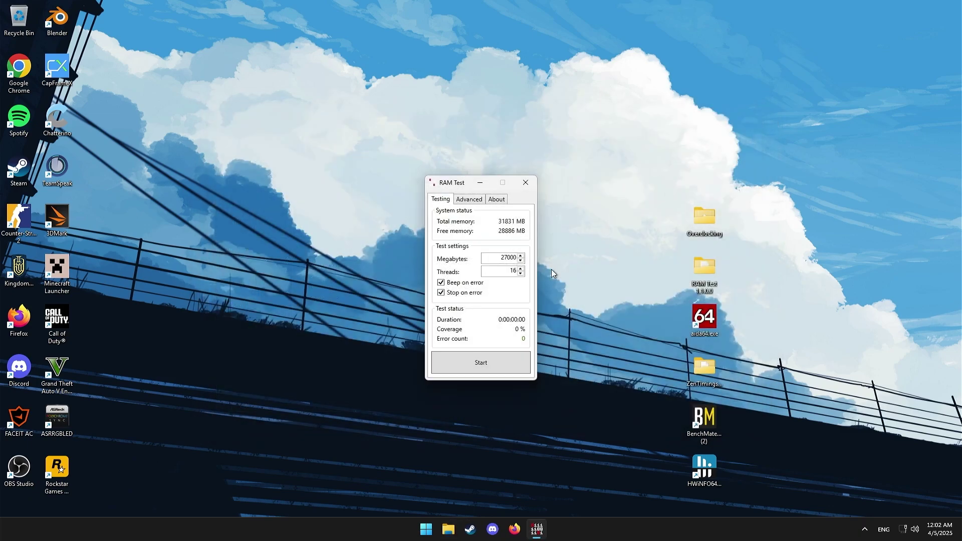
click(493, 363)
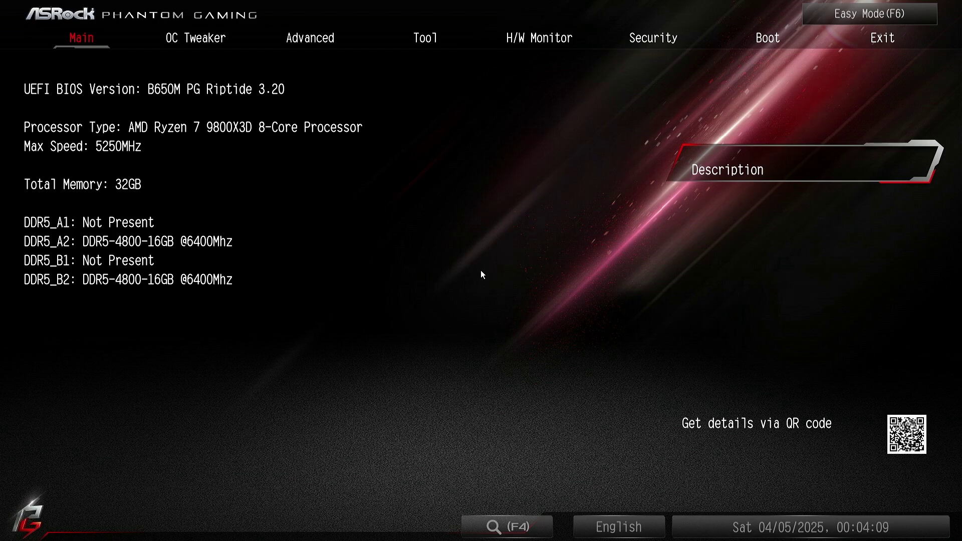
Check the EXPO-6400 profile in DRAM Profile Configuration, then enter DRAM Timing Configuration.
key(Right)
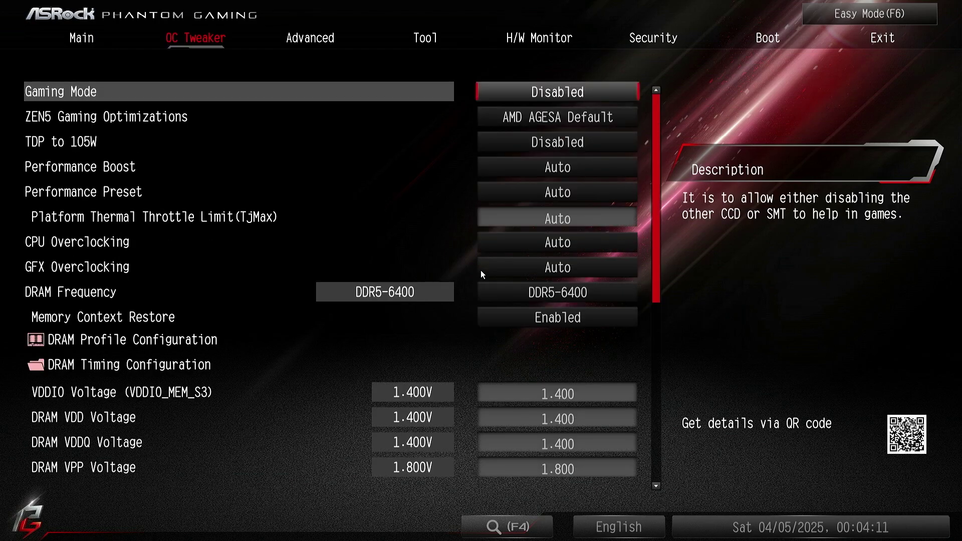
key(Down)
key(Down)
key(Down)
key(Down)
key(Down)
key(Down)
key(Down)
key(Down)
key(Down)
key(Down)
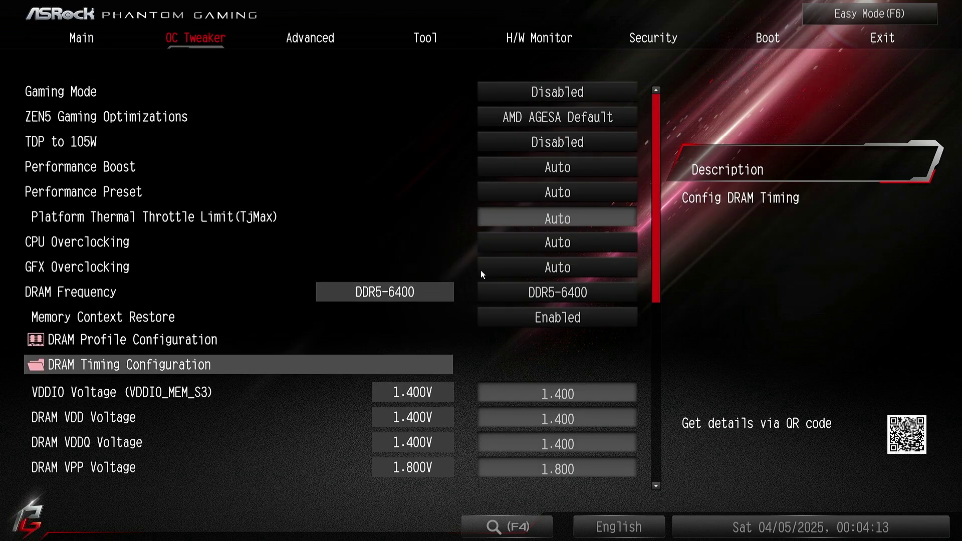
key(Up)
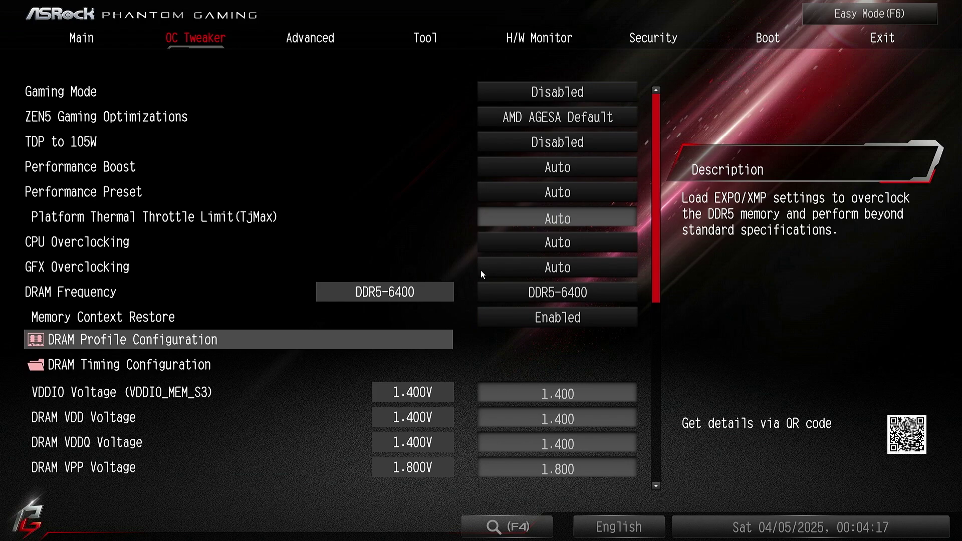
key(Return)
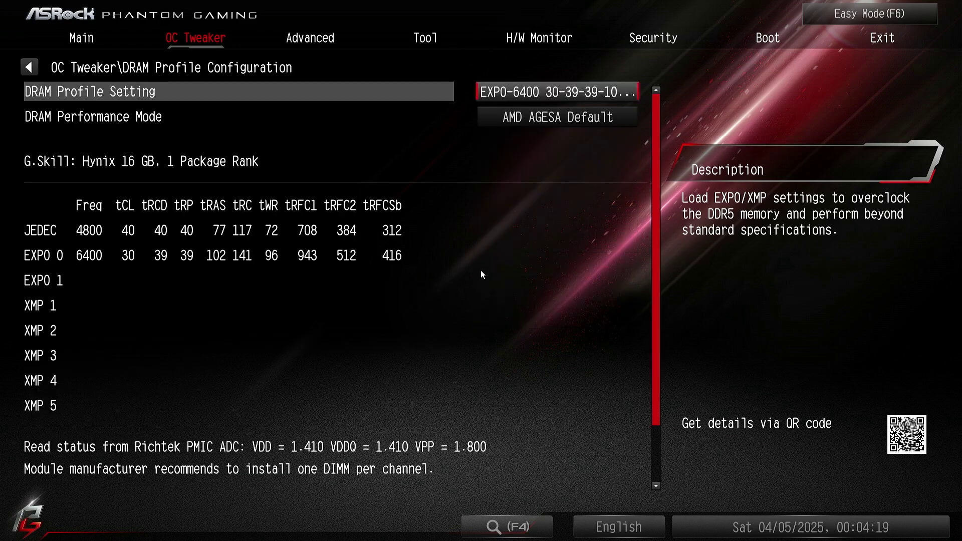
key(Escape)
key(Down)
key(Return)
key(Down)
key(Down)
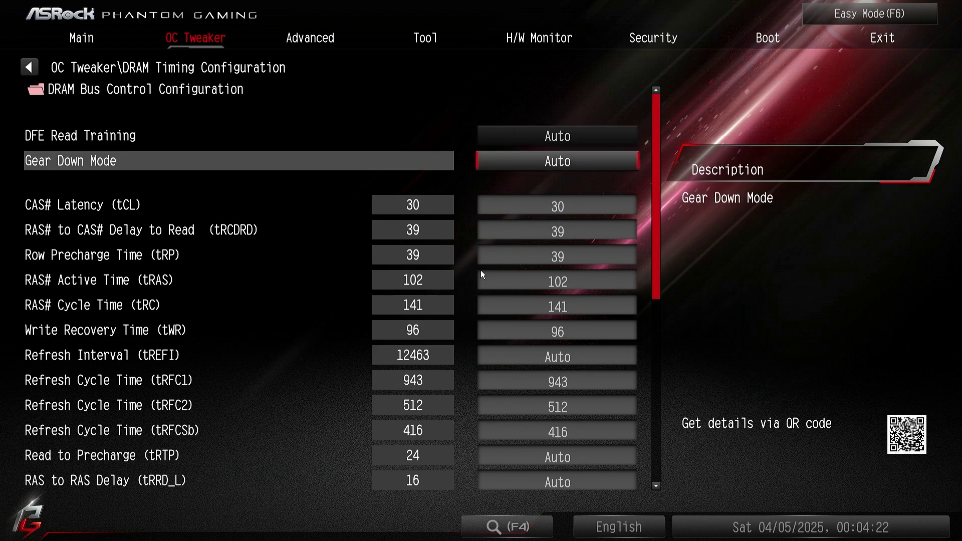
Set Gear Down Mode to Disabled.
key(Return)
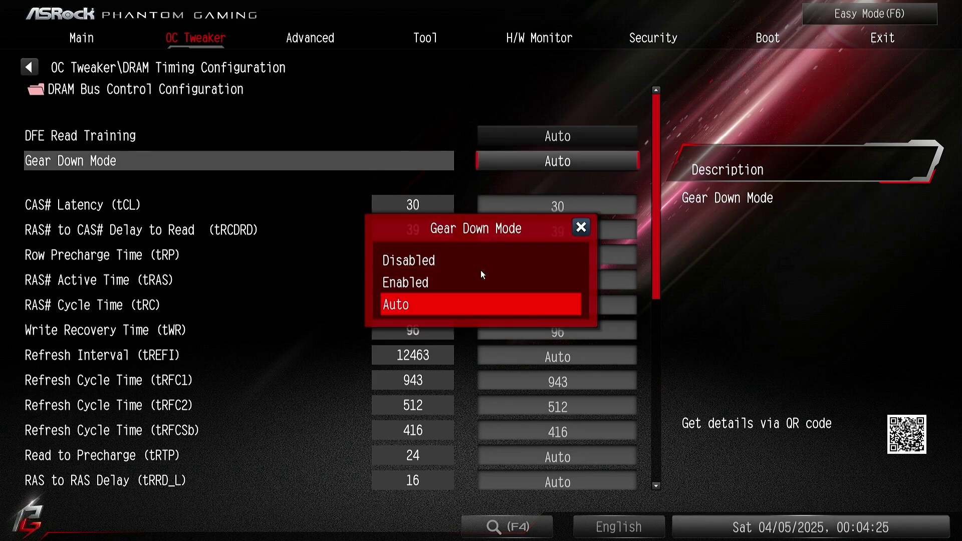
key(Down)
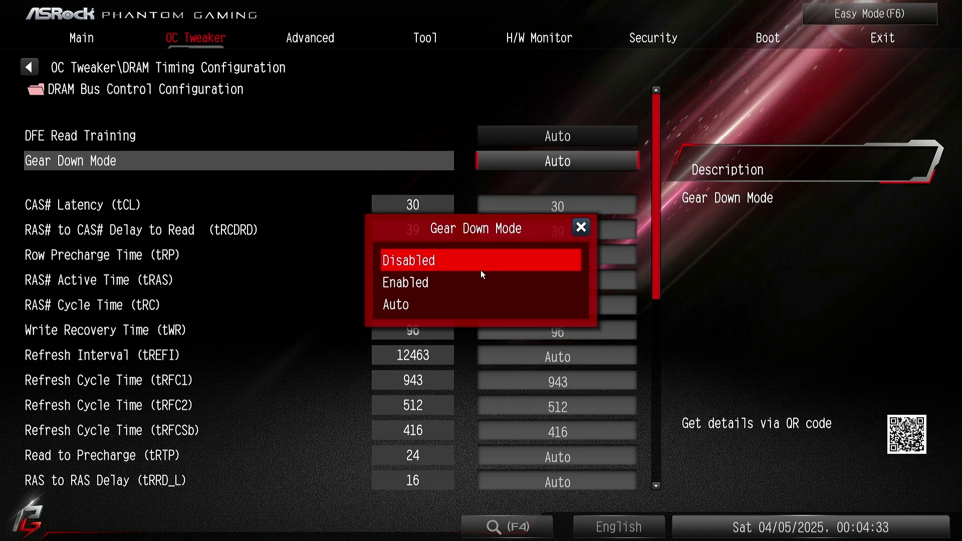
click(481, 271)
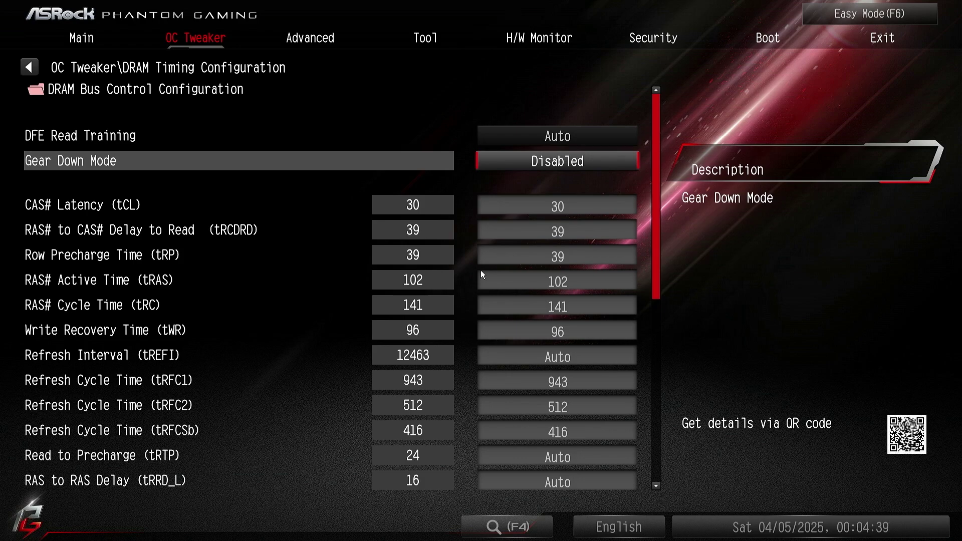
Enter 5345345 for Refresh Interval (tREFI) so it clamps to 65535.
key(Down)
key(Down)
key(Down)
key(Down)
key(Down)
key(Down)
key(Down)
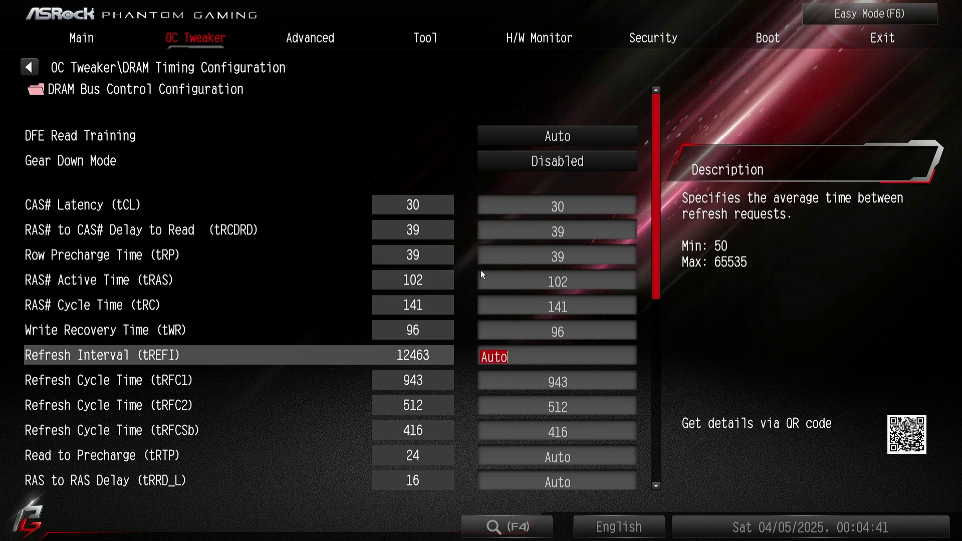
text(5345345)
key(Return)
Reset VDDP Voltage from 1.150 to Auto in OC Tweaker.
key(Escape)
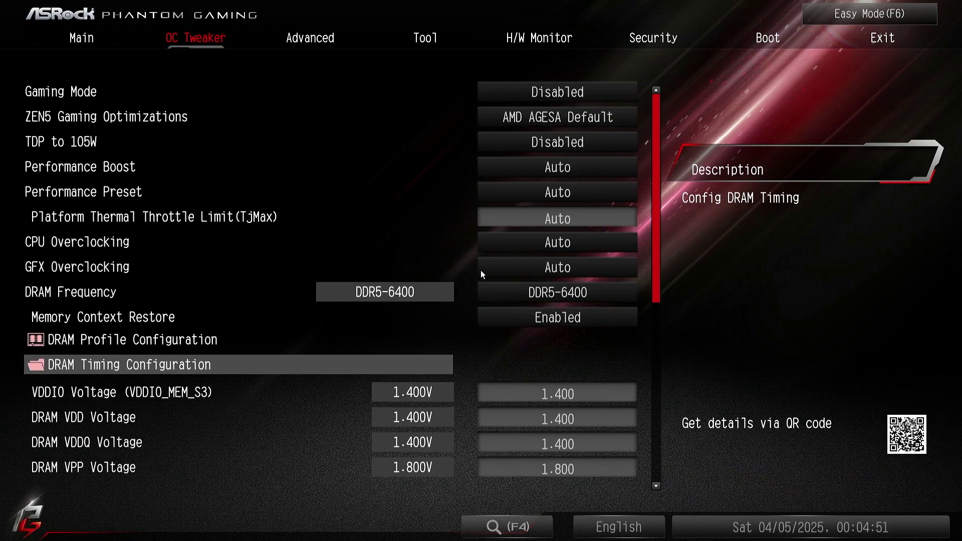
key(Down)
key(Down)
key(Down)
key(Down)
key(Down)
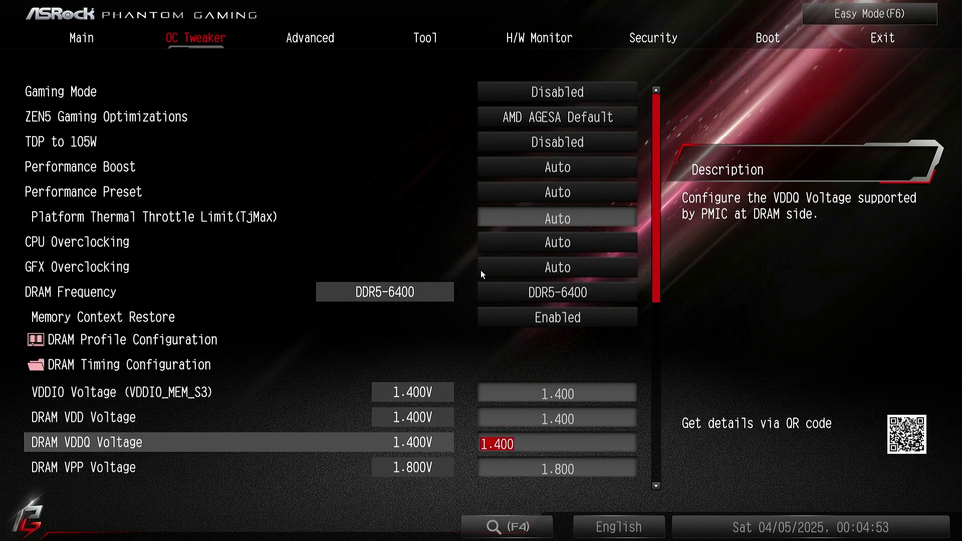
key(Down)
key(Down)
key(Down)
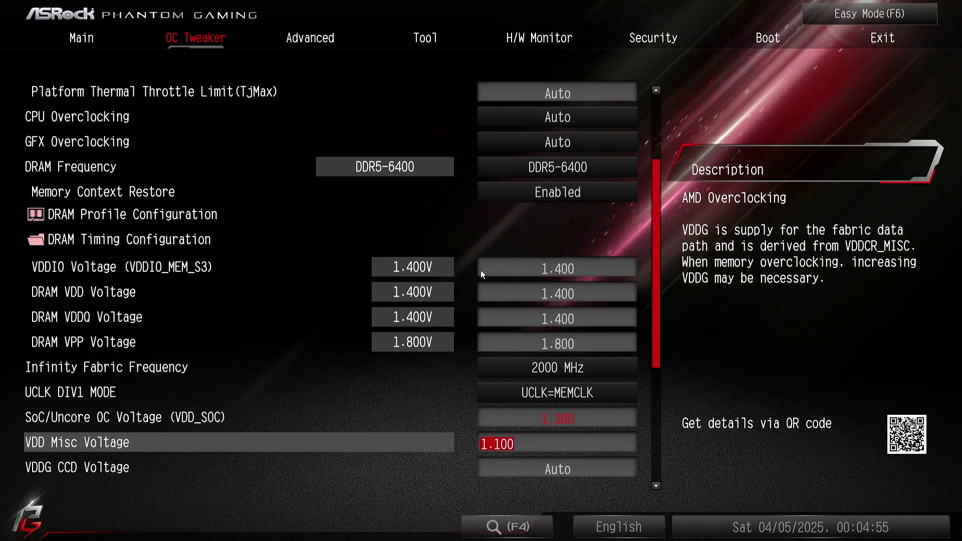
key(Up)
key(Down)
key(Down)
key(Down)
key(Down)
key(Down)
key(Down)
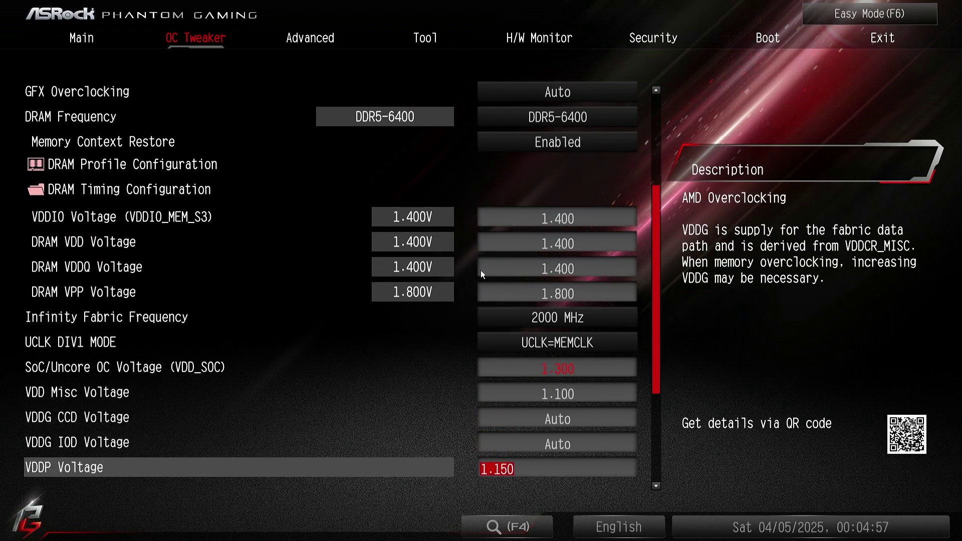
key(Up)
key(Up)
key(Up)
key(Down)
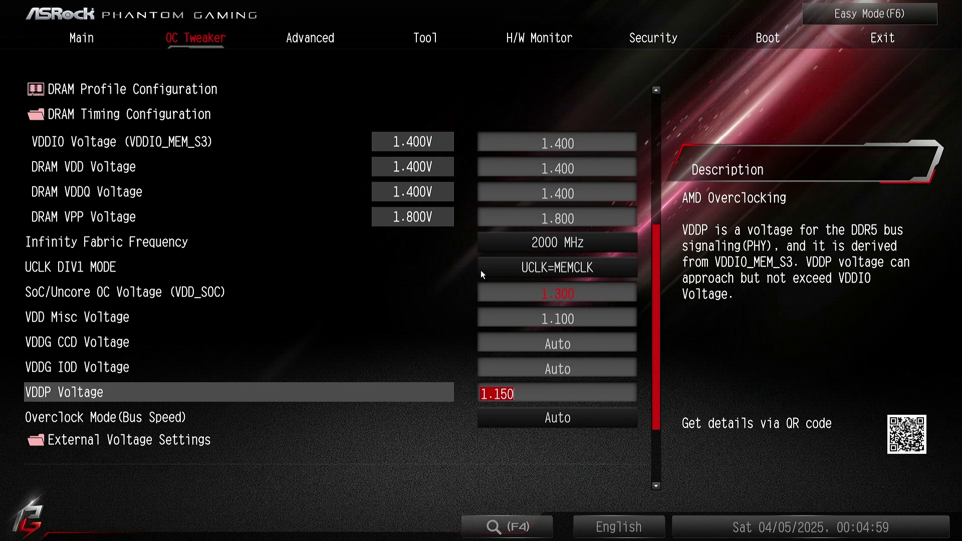
key(BackSpace)
key(Up)
key(Up)
key(Up)
key(Up)
key(Up)
key(Up)
key(Up)
key(Up)
key(Up)
key(Up)
key(Up)
key(Up)
key(Up)
key(Up)
key(Up)
key(Up)
key(Up)
key(Up)
key(Up)
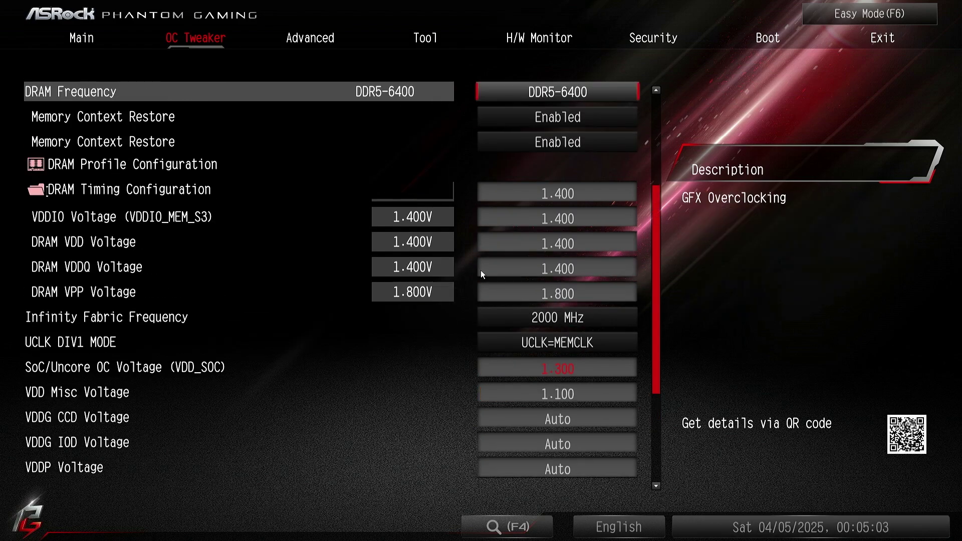
key(Up)
Navigate to Advanced > AMD CBS > NBIO Common Options > GFX Configuration.
key(Right)
key(Down)
key(Down)
key(Down)
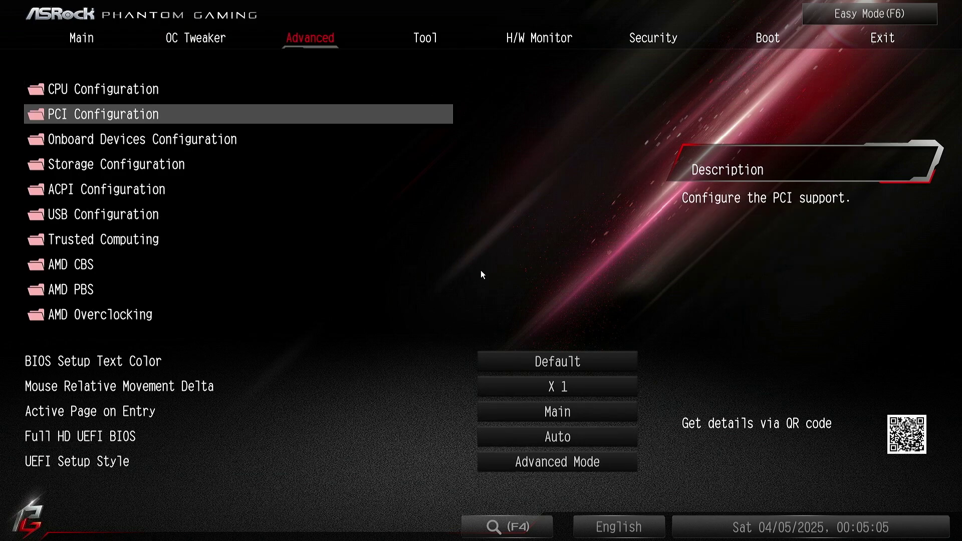
key(Down)
key(Down)
key(Down)
key(Down)
key(Return)
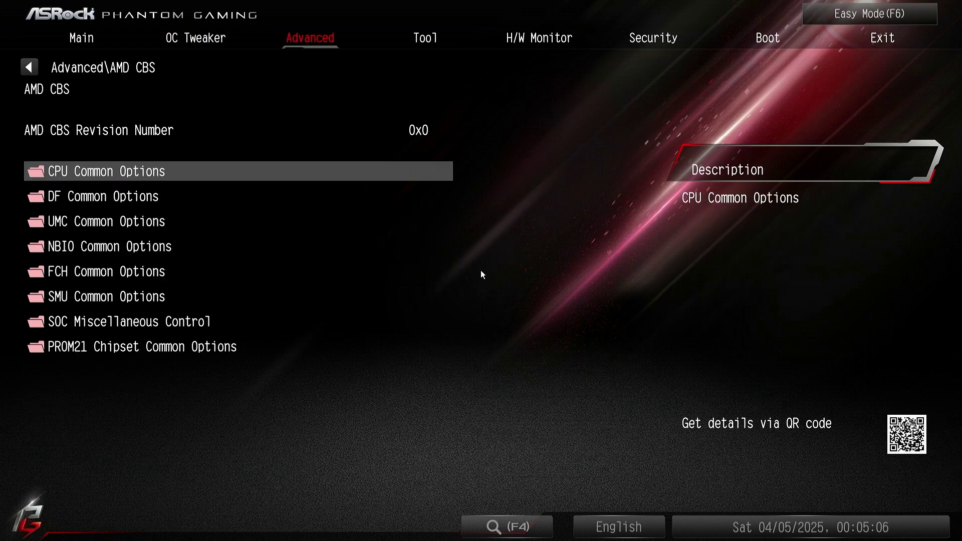
key(Down)
key(Down)
key(Down)
key(Return)
key(Down)
key(Down)
key(Down)
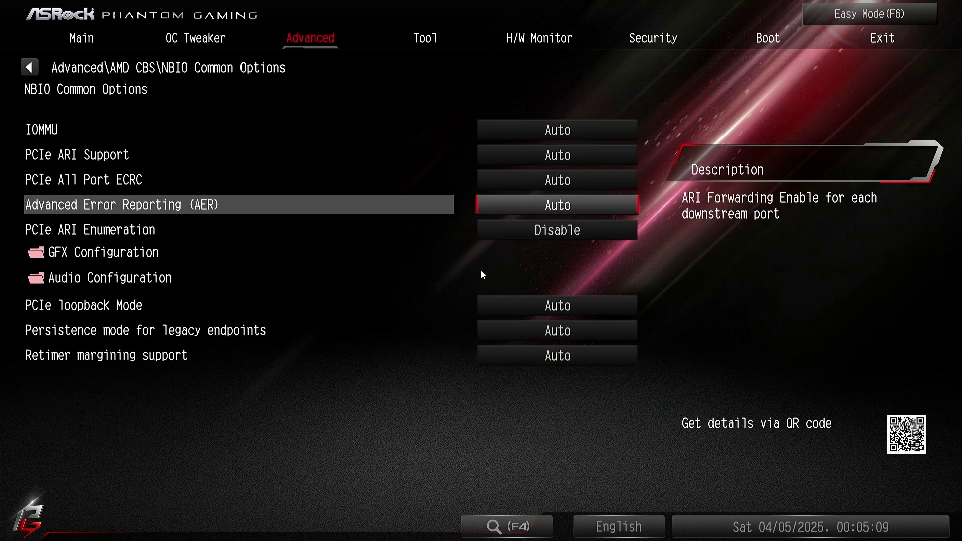
key(Down)
key(Down)
key(Return)
Keep dGPU Only Mode Disabled and set iGPU Configuration to iGPU Disabled.
key(Return)
key(Down)
key(Return)
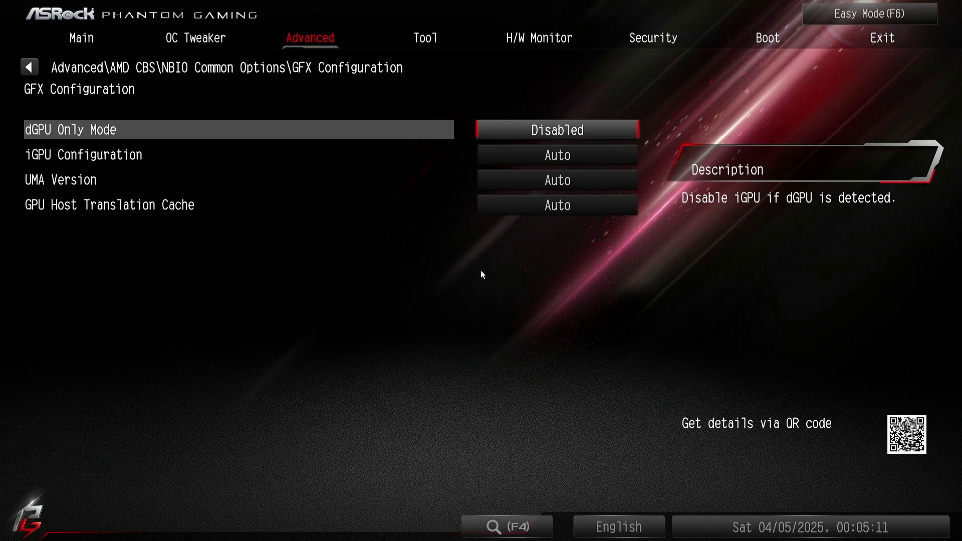
key(Down)
key(Return)
key(Down)
key(Return)
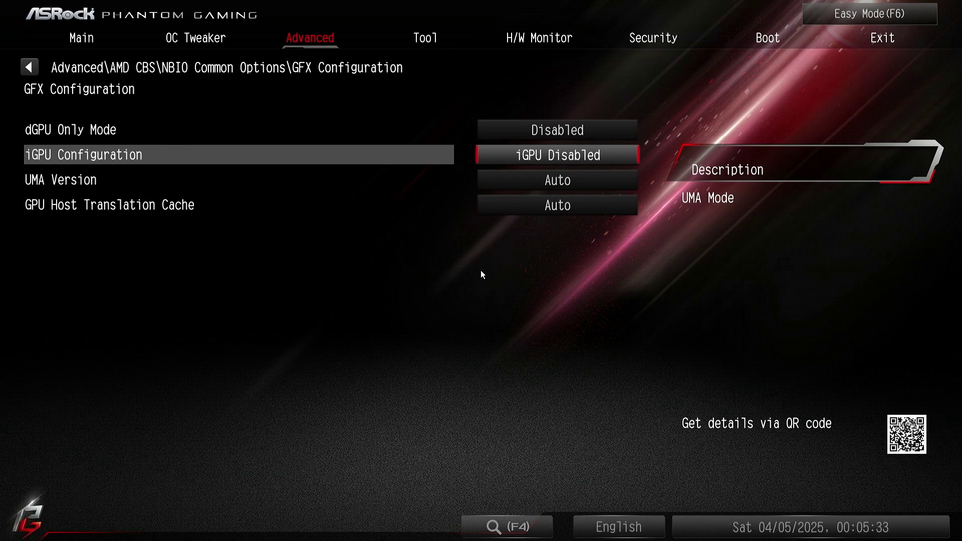
Return to OC Tweaker and review the SoC/Uncore and VDD Misc voltage rows.
key(Left)
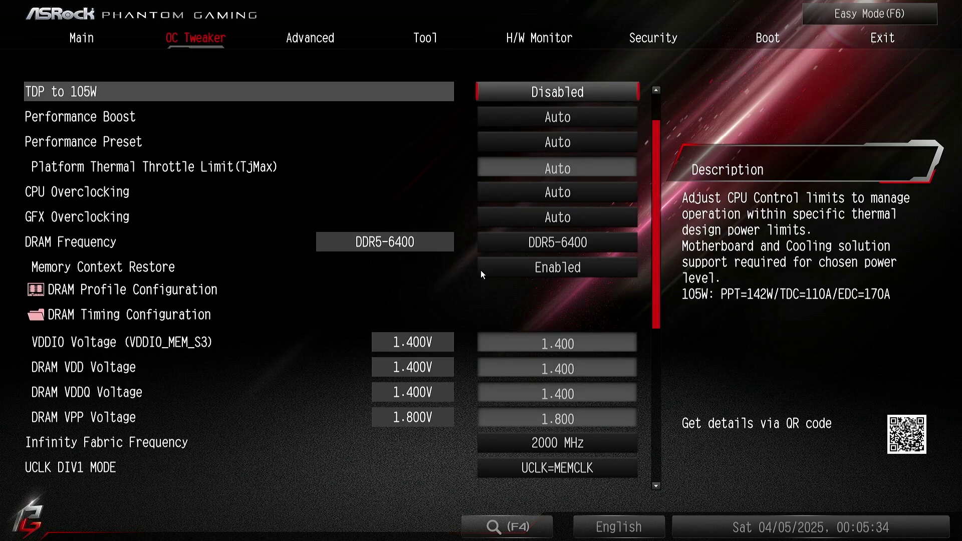
key(Down)
key(Down)
key(Down)
key(Down)
key(Down)
key(Down)
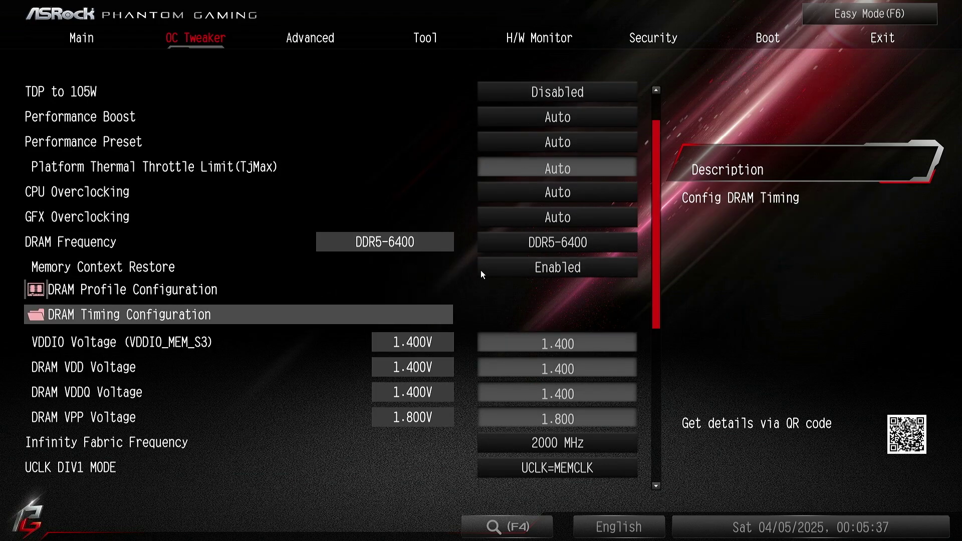
key(Down)
key(Down)
key(Down)
key(Down)
key(Up)
key(Up)
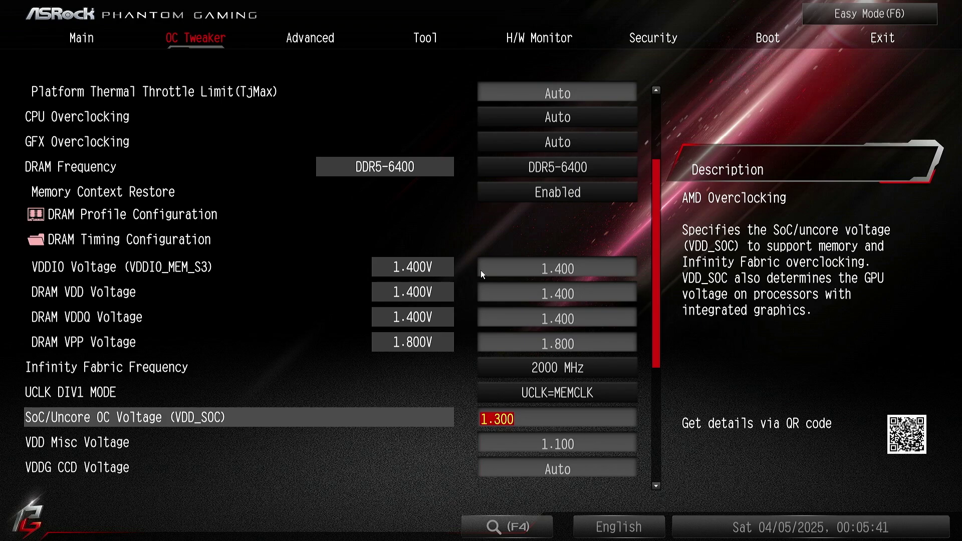
key(Down)
key(Up)
key(Up)
key(Up)
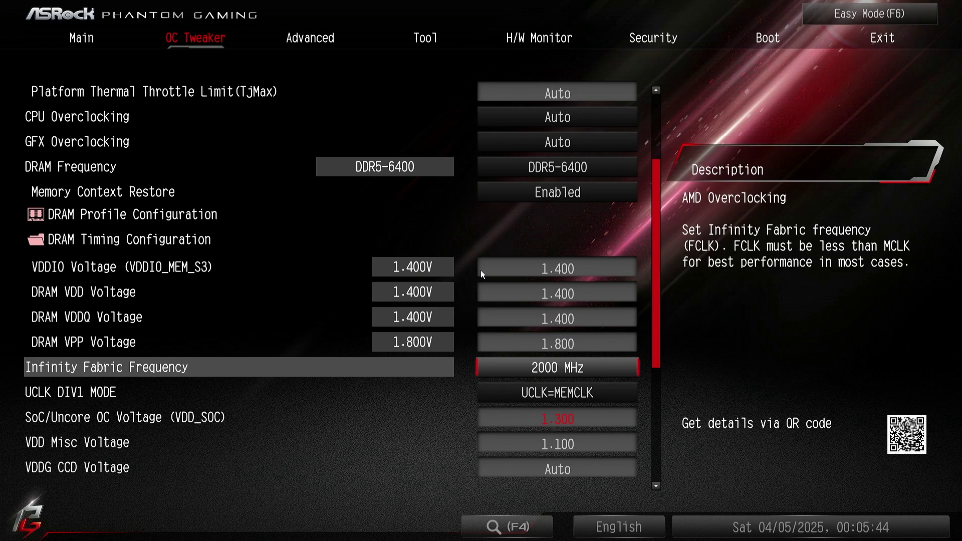
Set Infinity Fabric Frequency to 2133 MHz and verify UCLK=MEMCLK and SoC 1.300.
key(Return)
key(Down)
key(Down)
key(Down)
key(Down)
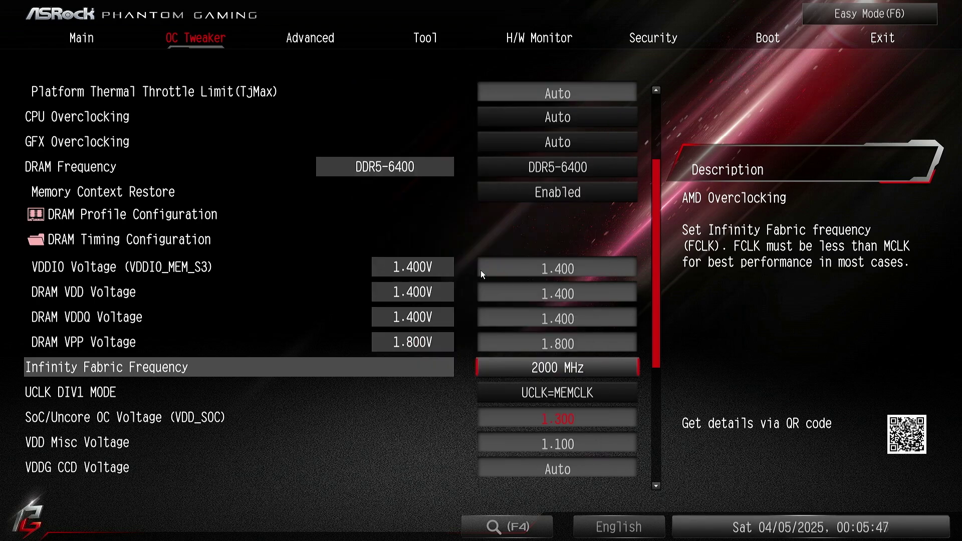
key(plus)
key(Down)
key(Down)
key(Up)
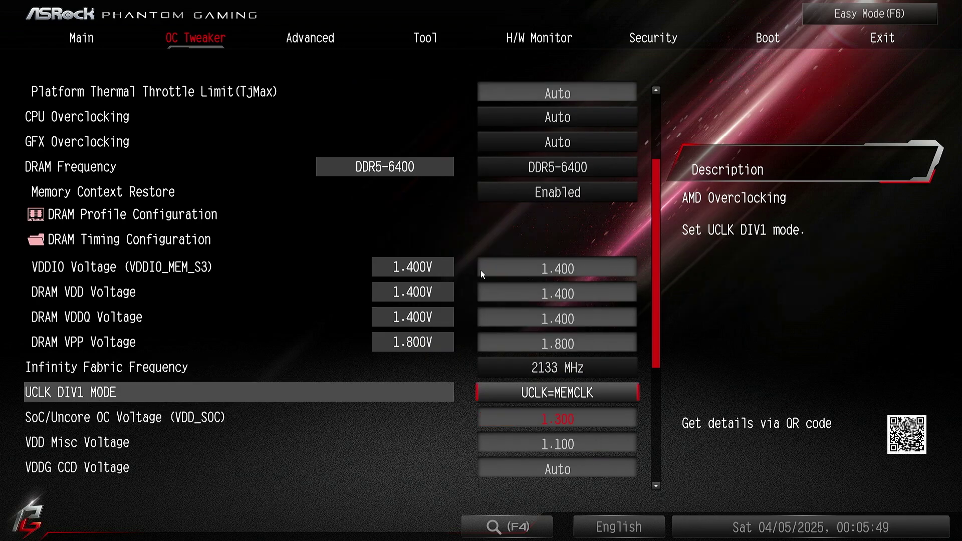
key(Up)
key(Down)
key(Down)
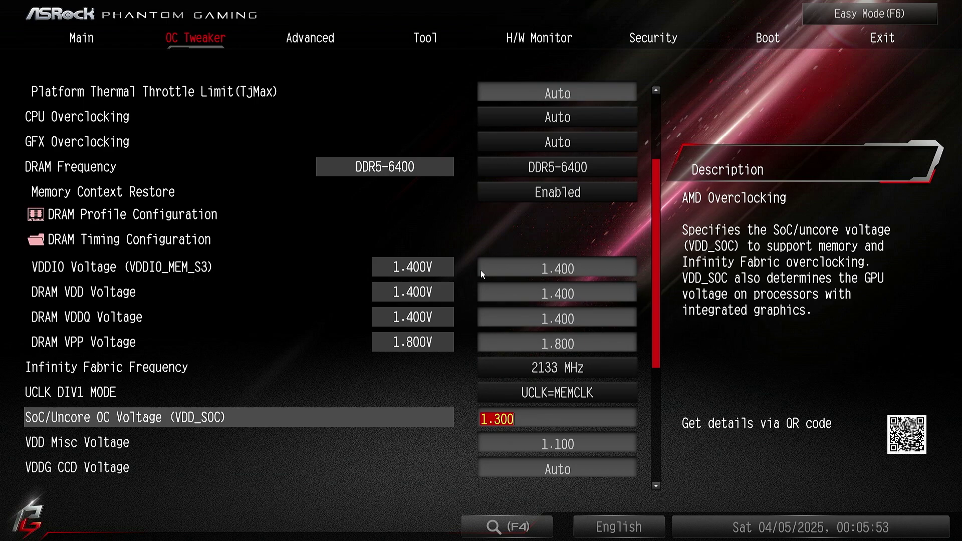
Enter 1.100 for VDDG CCD Voltage, replacing a mistaken 0.95, and 1.100 for VDDG IOD.
key(Down)
key(Down)
key(Down)
key(Down)
key(Down)
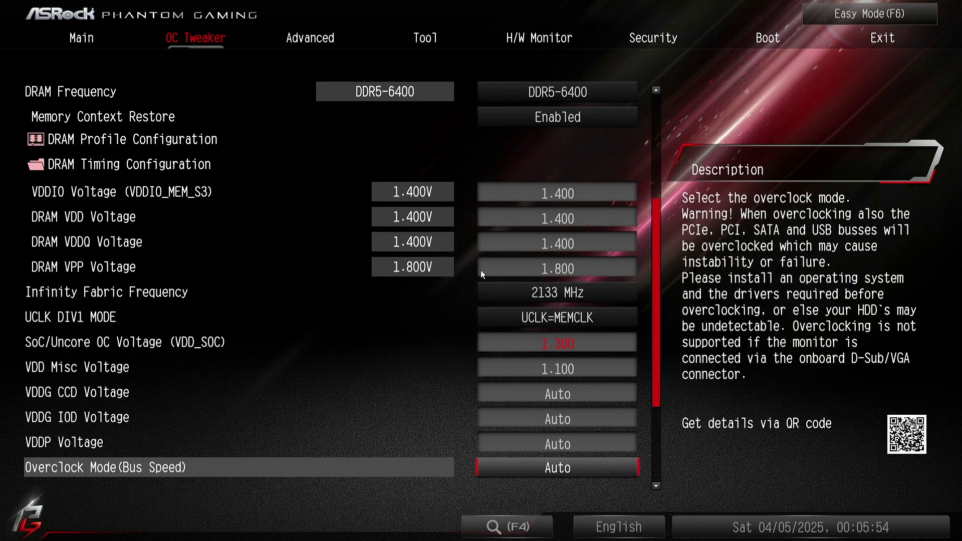
key(Up)
key(Up)
key(Up)
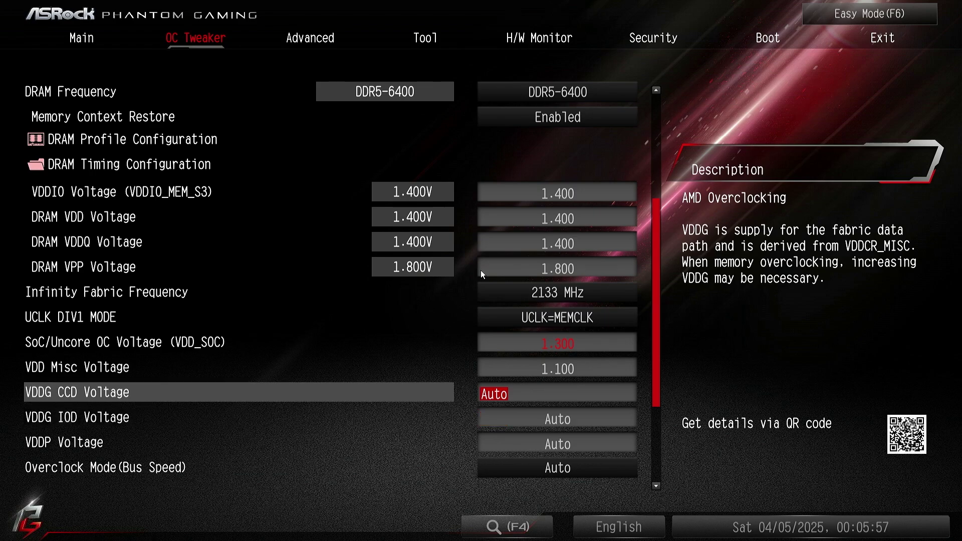
text(0.95)
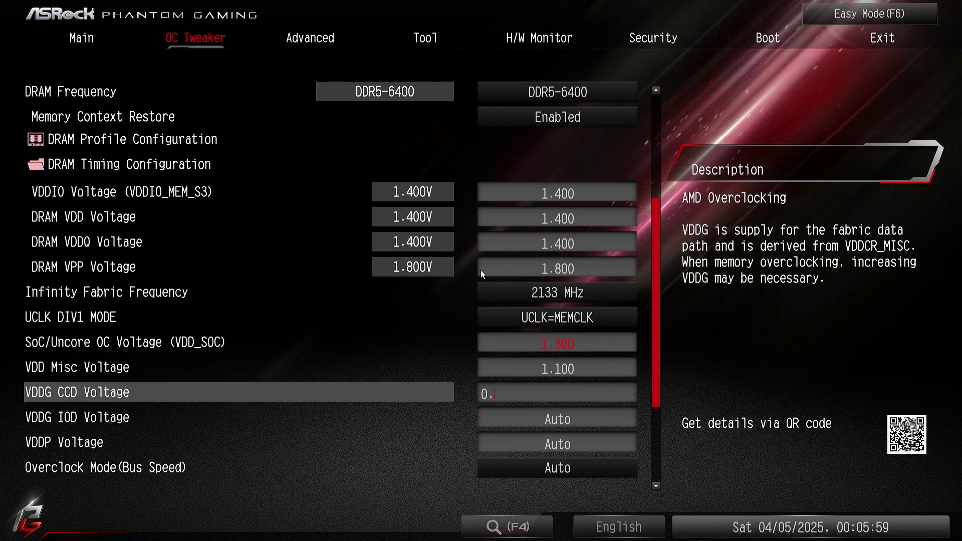
key(BackSpace)
key(BackSpace)
key(BackSpace)
key(BackSpace)
text(1.100)
key(Down)
text(1.100)
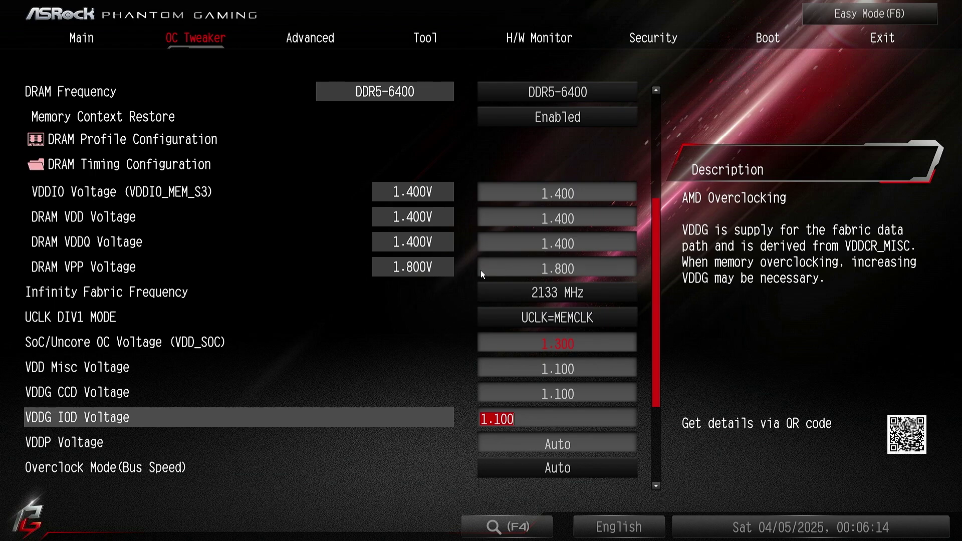
Reset VDDG IOD Voltage and VDDG CCD Voltage back to Auto.
key(BackSpace)
key(BackSpace)
key(BackSpace)
key(BackSpace)
key(BackSpace)
key(Up)
key(BackSpace)
Set Infinity Fabric Frequency back to 2000 MHz.
key(Up)
key(Up)
key(Up)
key(Up)
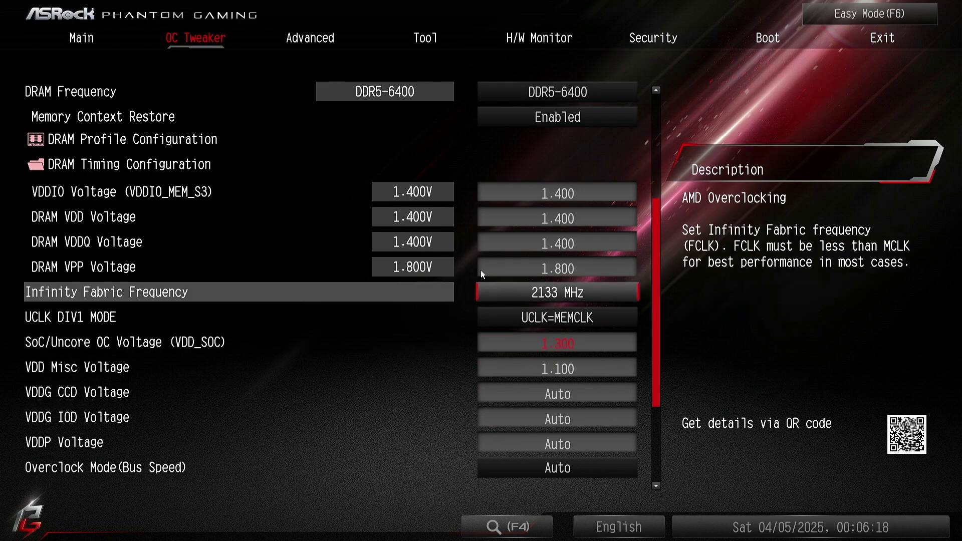
key(Down)
key(Down)
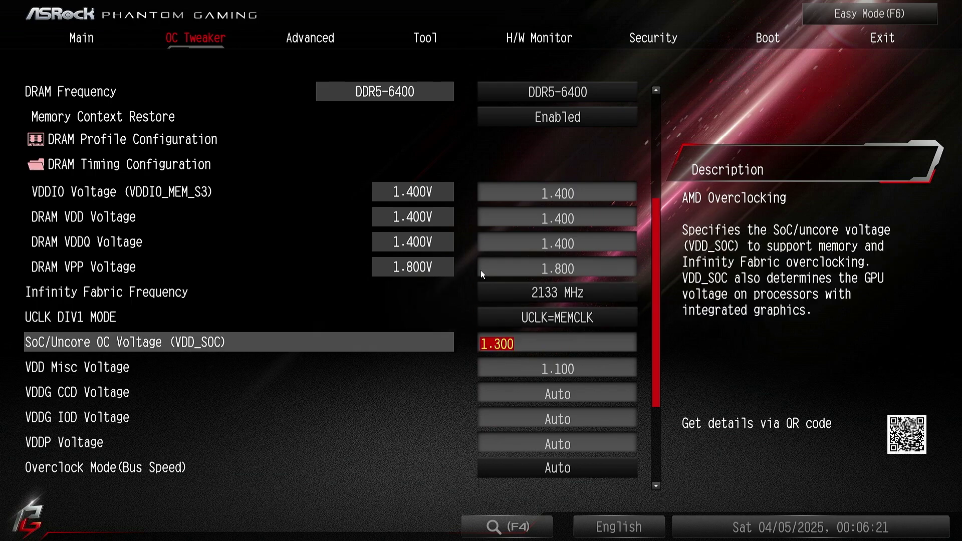
key(Up)
key(Up)
key(Up)
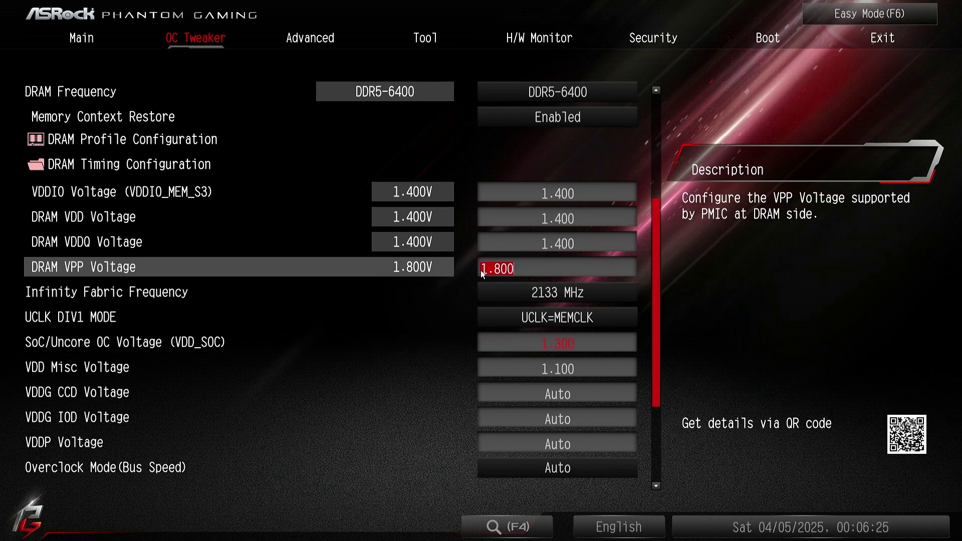
key(Down)
key(Return)
key(Up)
key(Up)
key(Up)
key(Up)
key(Return)
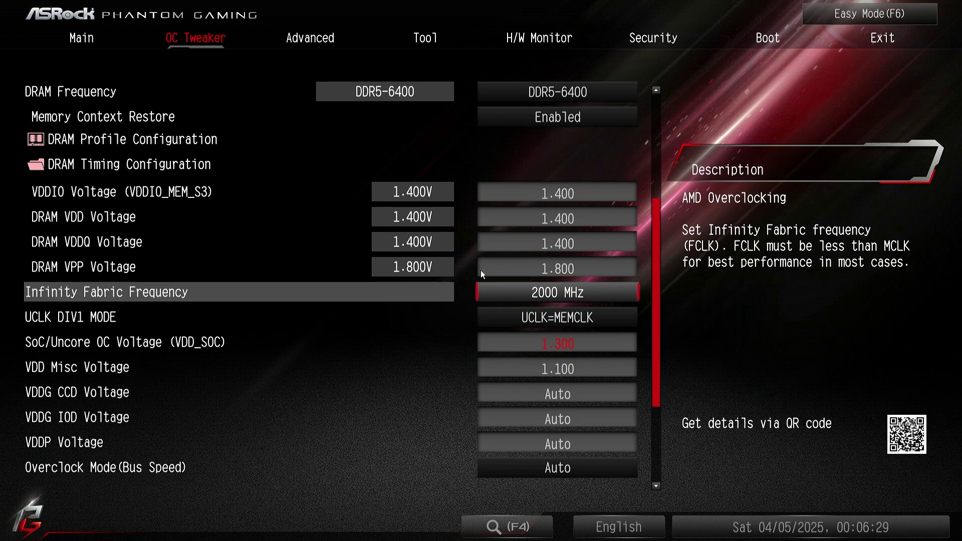
key(Up)
key(Up)
key(Up)
key(Up)
key(Up)
key(Up)
key(Up)
key(Up)
key(Up)
key(Up)
key(Up)
key(Up)
key(Up)
key(Up)
key(Up)
key(Up)
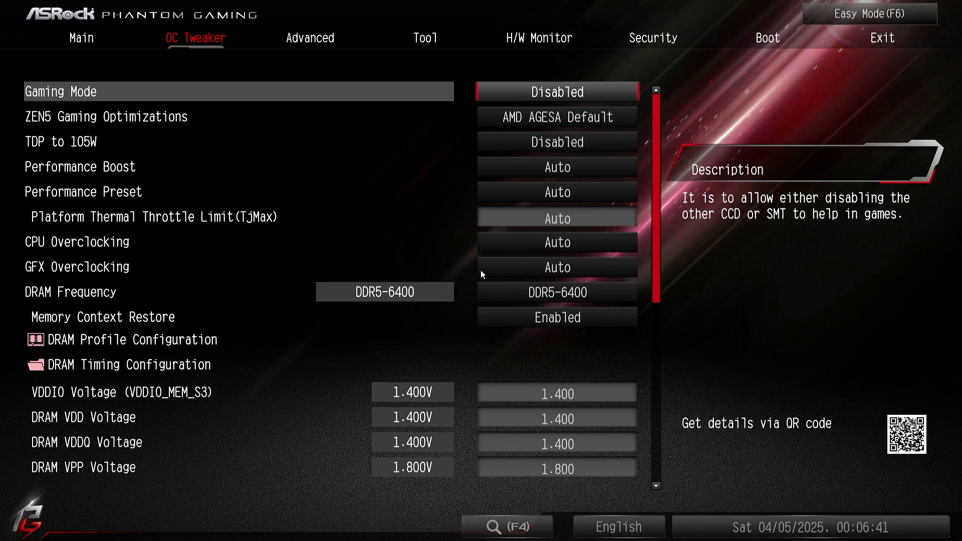
Switch to the Exit page showing Save Changes and Exit, Discard Changes and Boot Override.
key(Left)
key(Left)
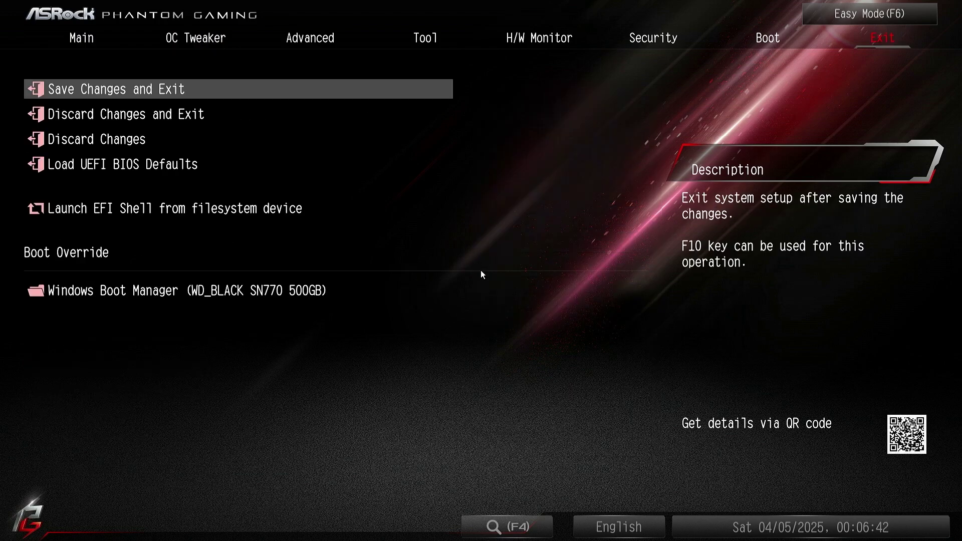